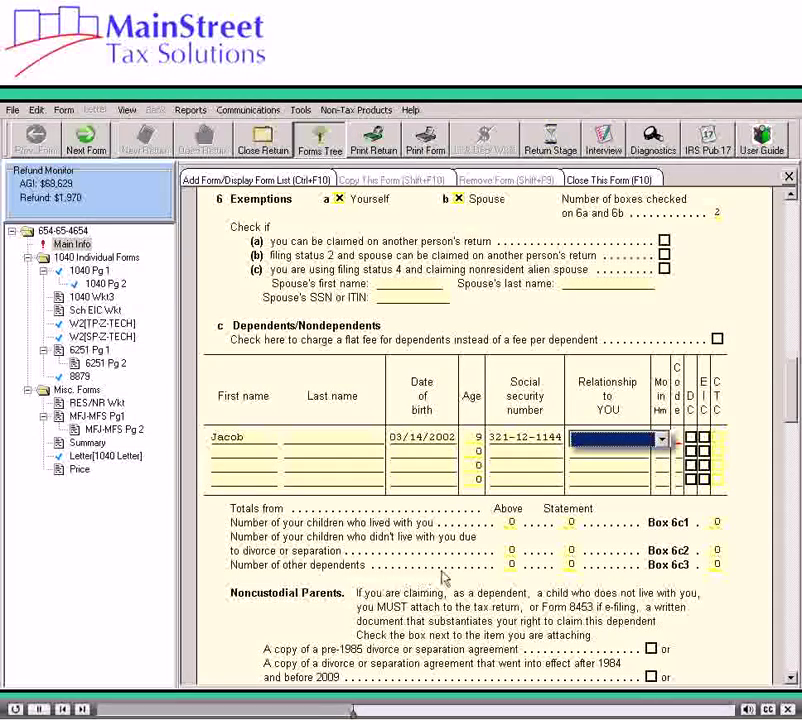
Set the first dependent's relationship to SON with 12 months in the home, then open the Code choices.
{"action": "left_click", "coordinate": [662, 440]}
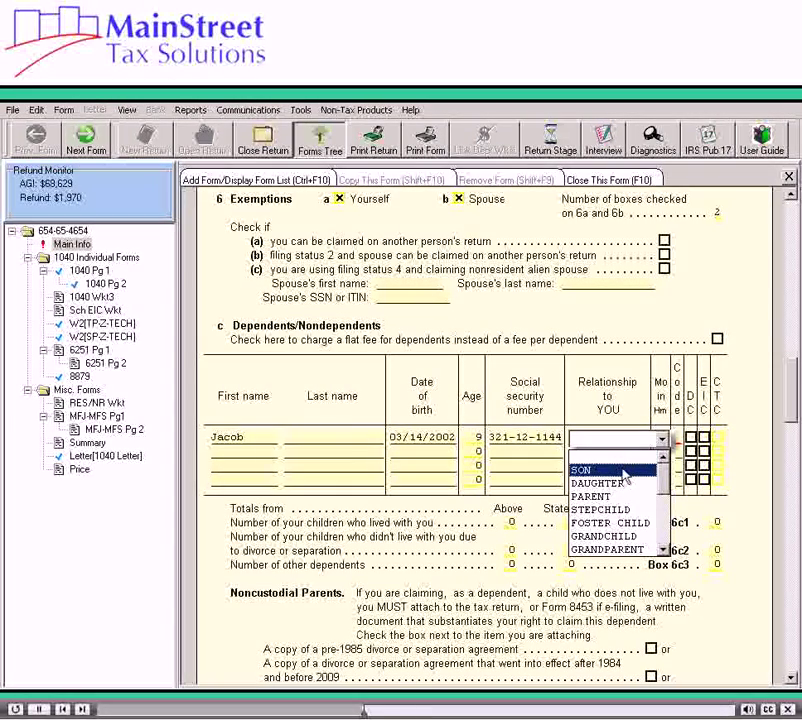
{"action": "left_click", "coordinate": [624, 470]}
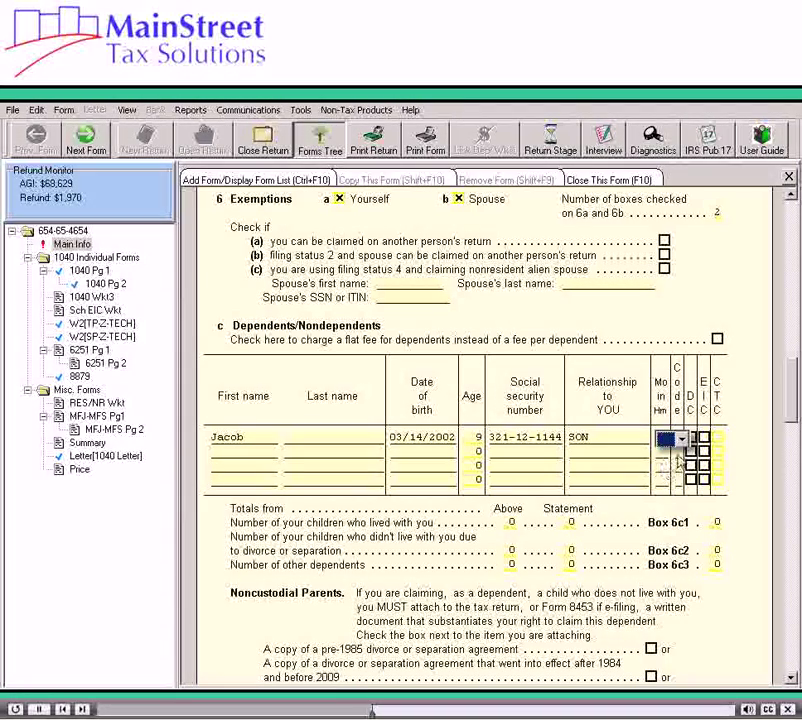
{"action": "left_click", "coordinate": [683, 439]}
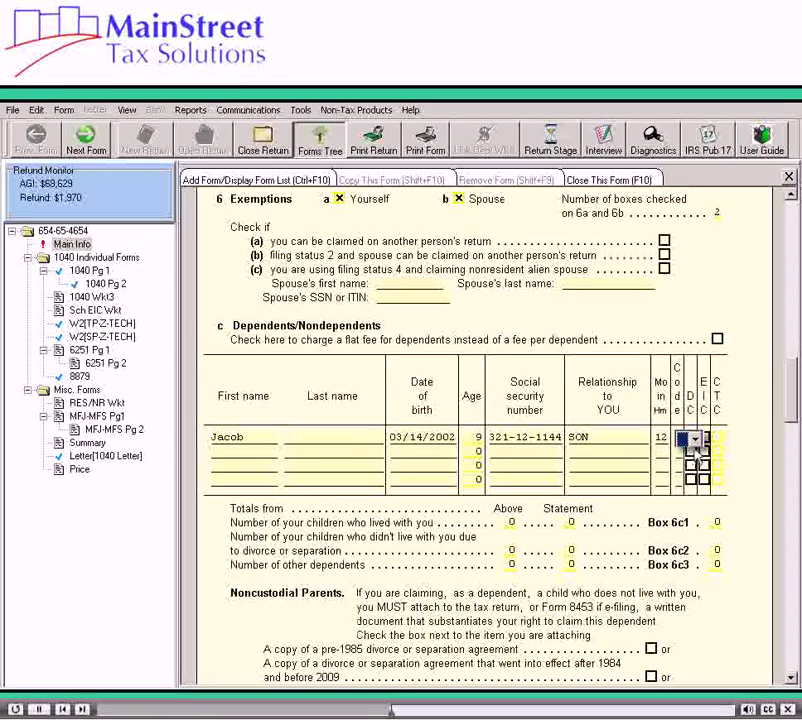
{"action": "left_click", "coordinate": [695, 440]}
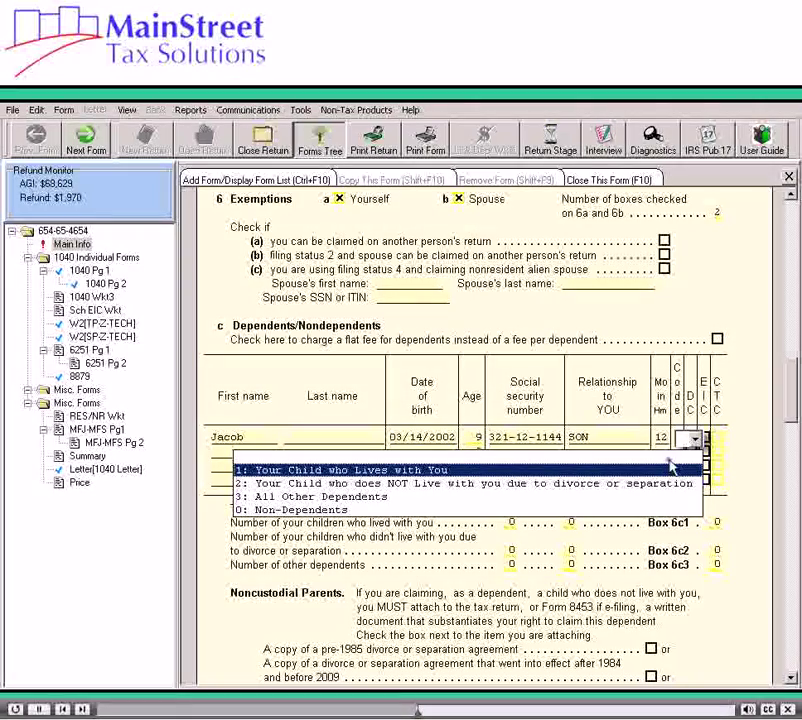
Give the first child code 1 (lived with taxpayer) and claim the dependent care and EIC credits.
{"action": "left_click", "coordinate": [670, 468]}
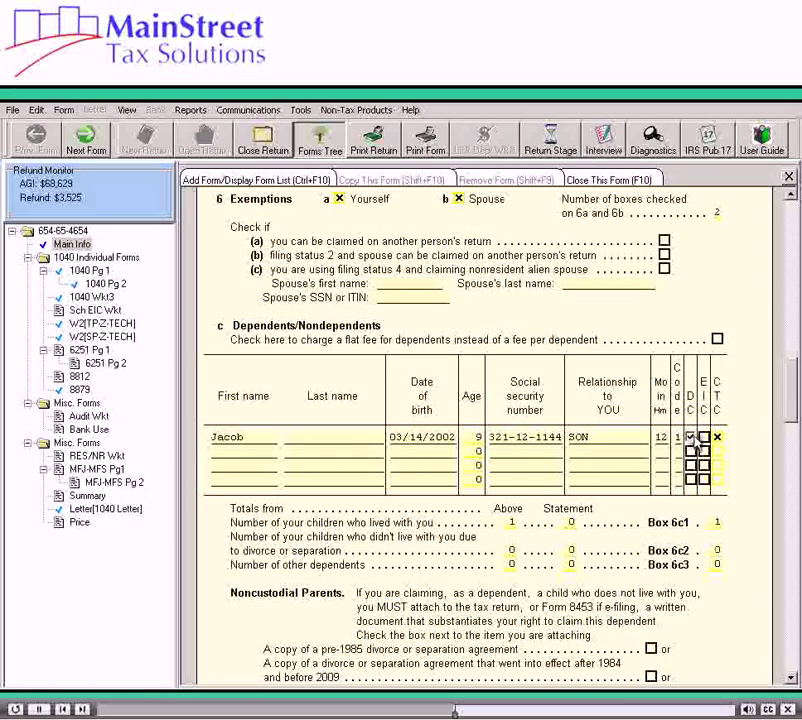
{"action": "left_click", "coordinate": [704, 440]}
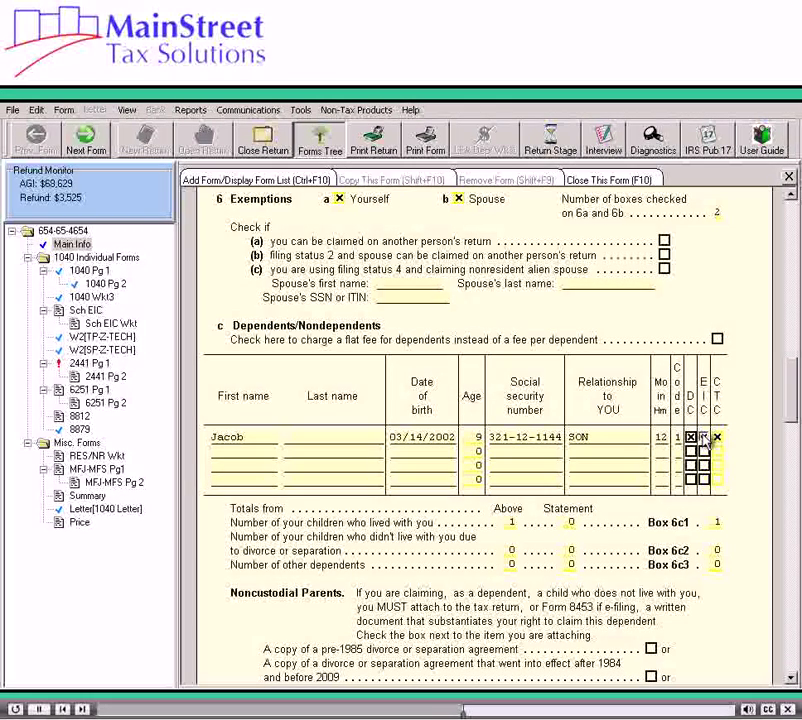
{"action": "left_click", "coordinate": [704, 438]}
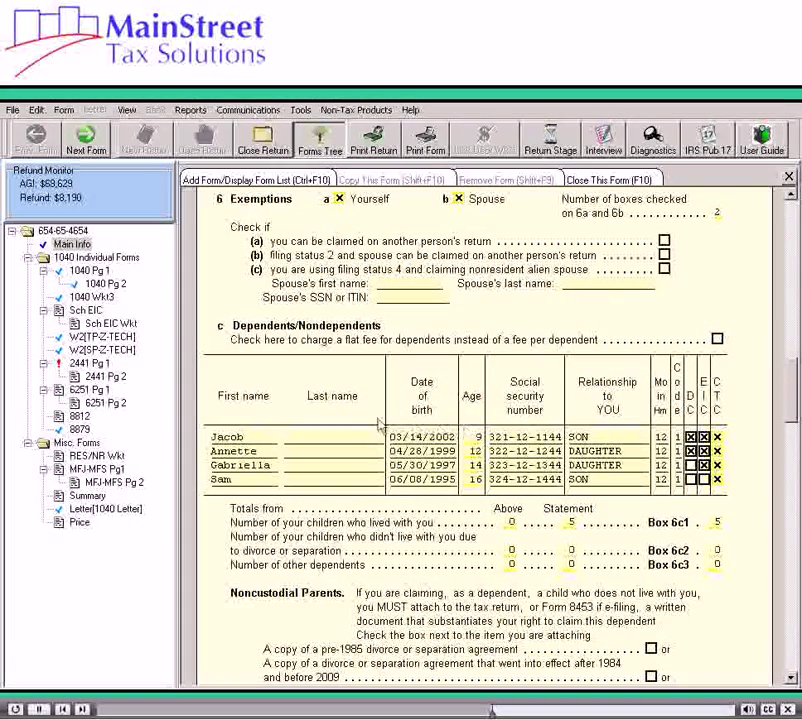
From 1040 Pg 1, link the dependent name field to a NEW Addl Deps - Form 1040 Line 6c form.
{"action": "left_click", "coordinate": [80, 272]}
{"action": "scroll", "coordinate": [80, 272], "scroll_direction": "down", "scroll_amount": 5}
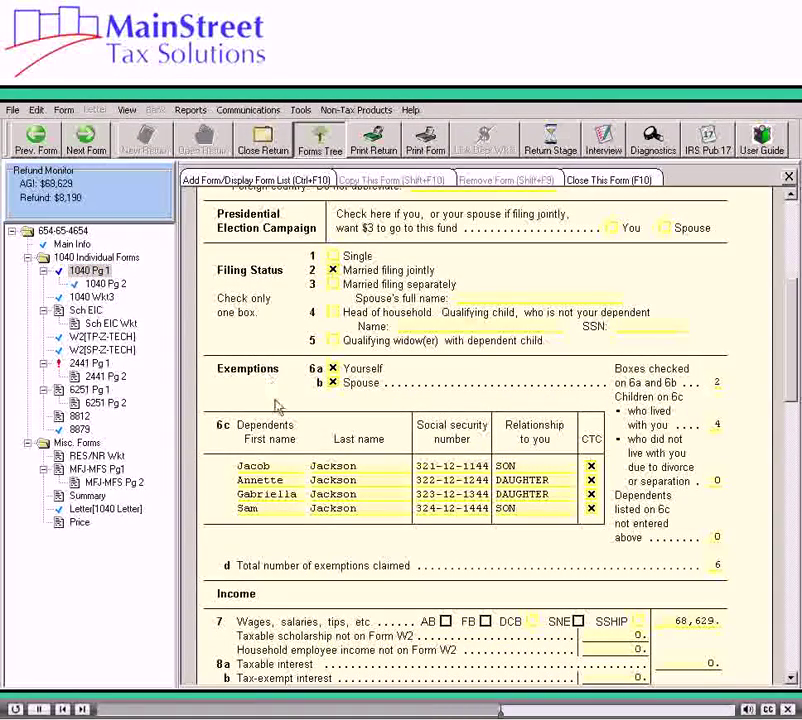
{"action": "right_click", "coordinate": [283, 467]}
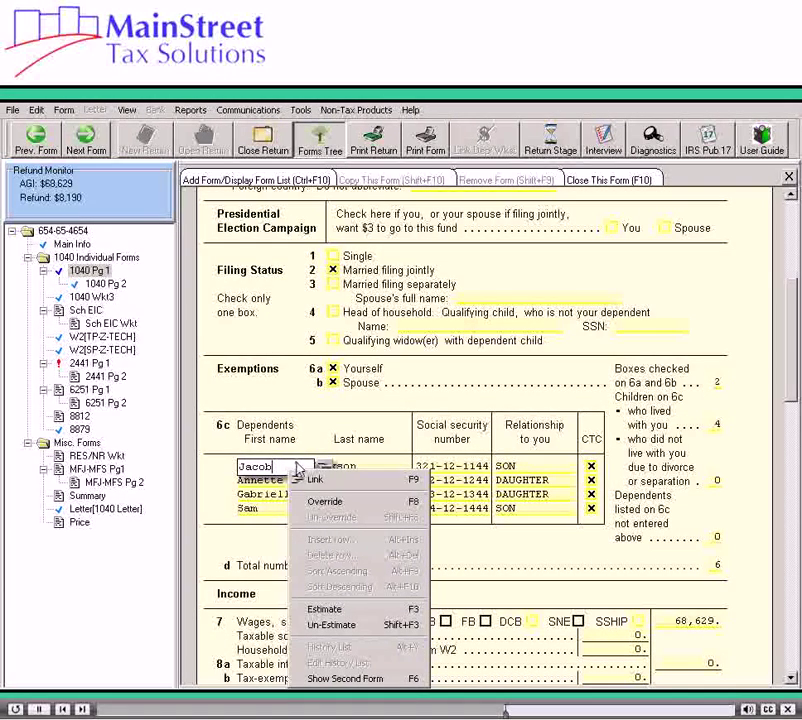
{"action": "left_click", "coordinate": [307, 481]}
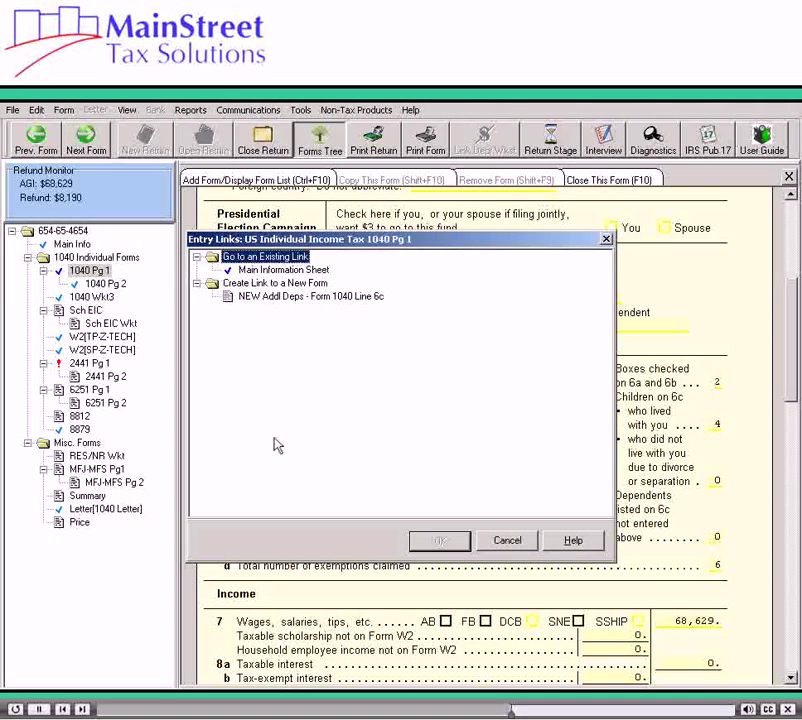
{"action": "left_click", "coordinate": [262, 297]}
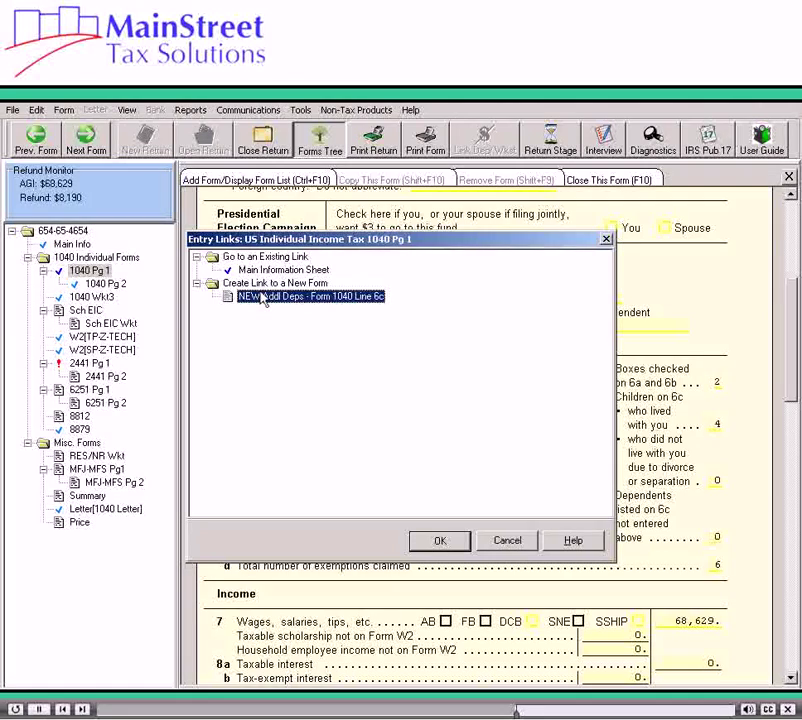
{"action": "left_click", "coordinate": [441, 540]}
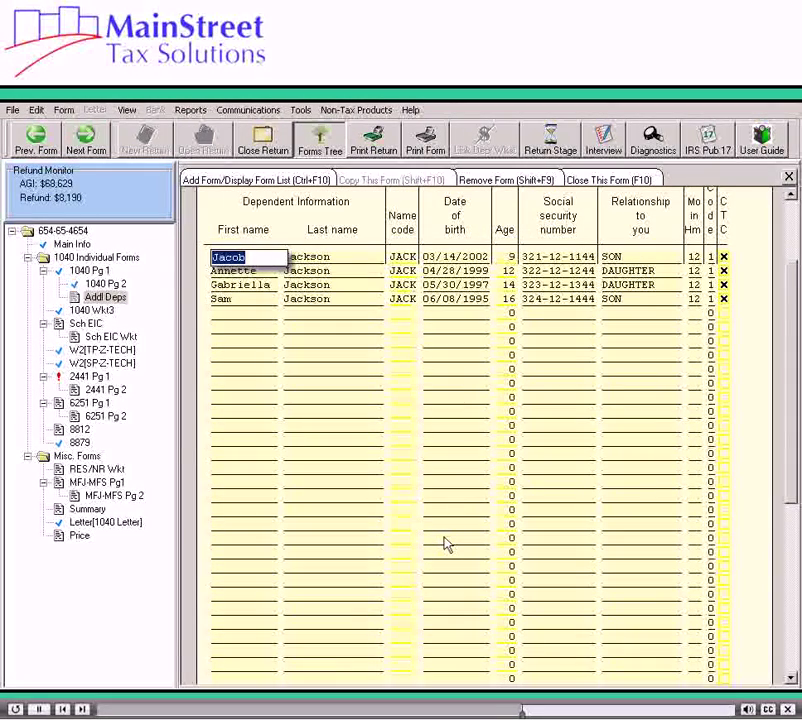
On row 5 of Addl Deps, enter the dependent's first and last name, date of birth and SSN.
{"action": "key", "text": "Down"}
{"action": "key", "text": "Down"}
{"action": "key", "text": "Down"}
{"action": "key", "text": "Down"}
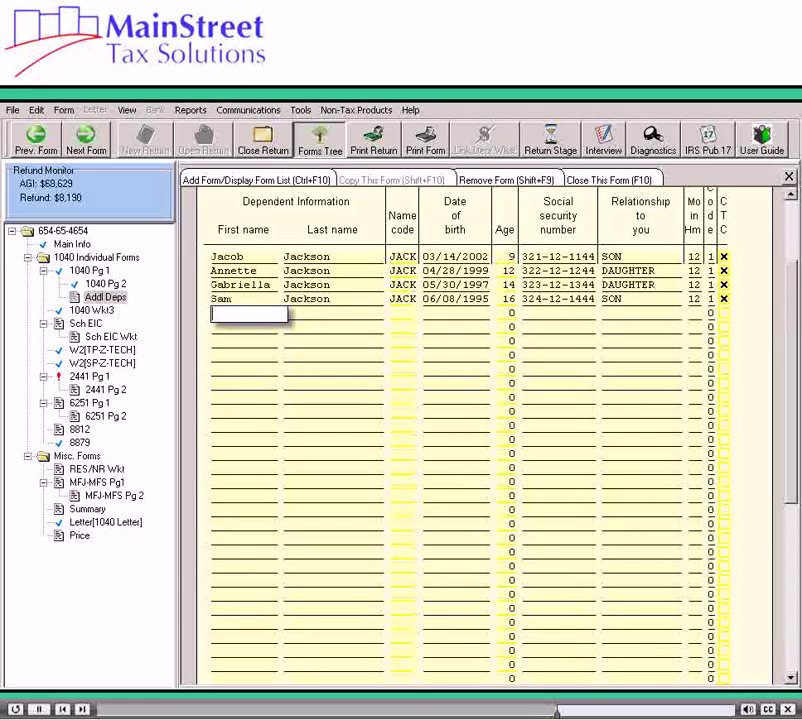
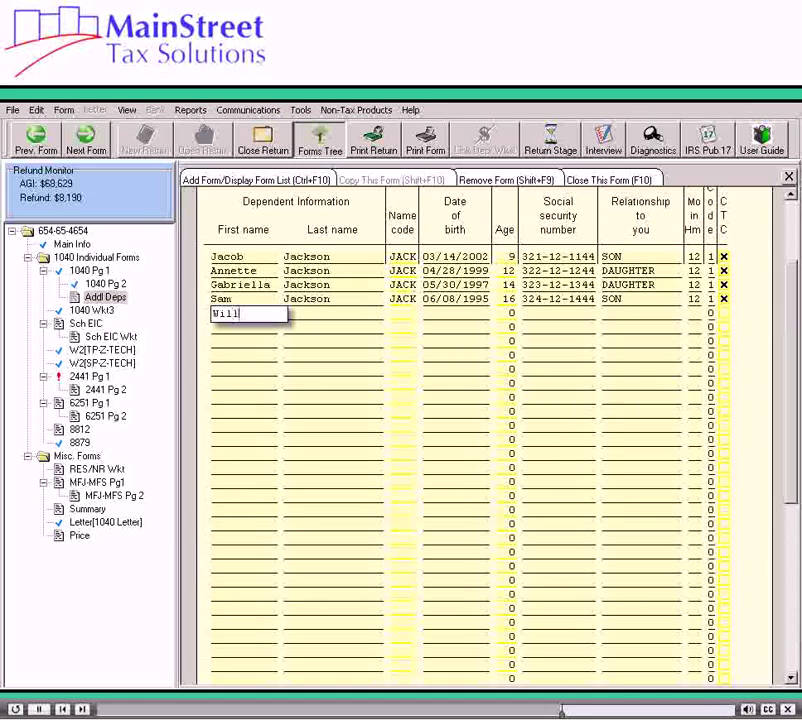
{"action": "key", "text": "Tab"}
{"action": "key", "text": "Tab"}
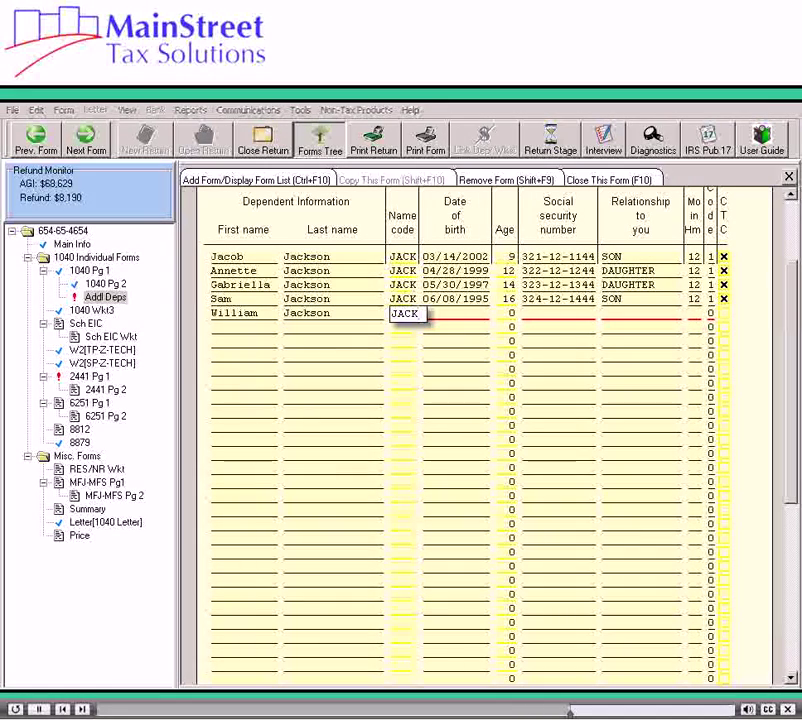
{"action": "key", "text": "Tab"}
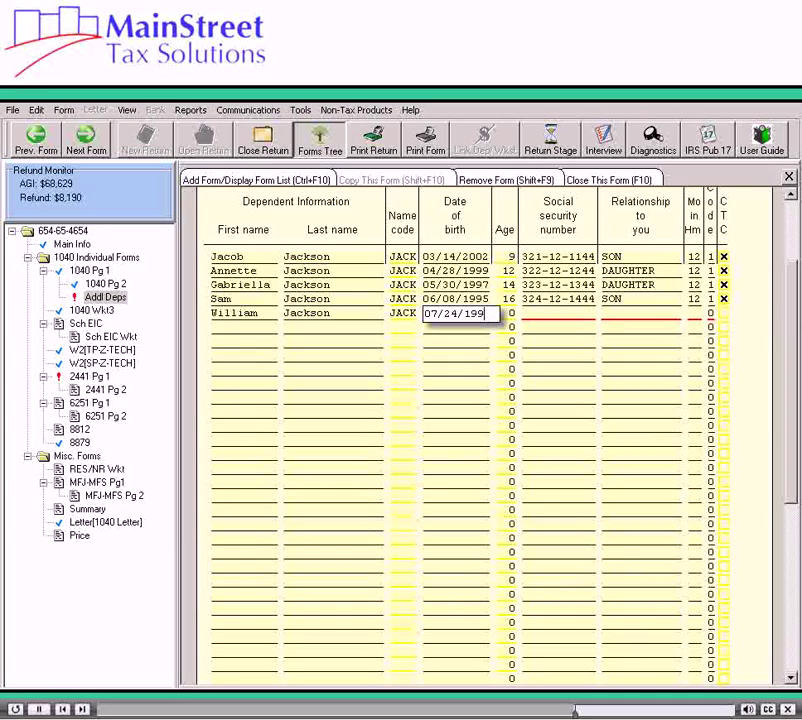
{"action": "key", "text": "Tab"}
{"action": "key", "text": "Tab"}
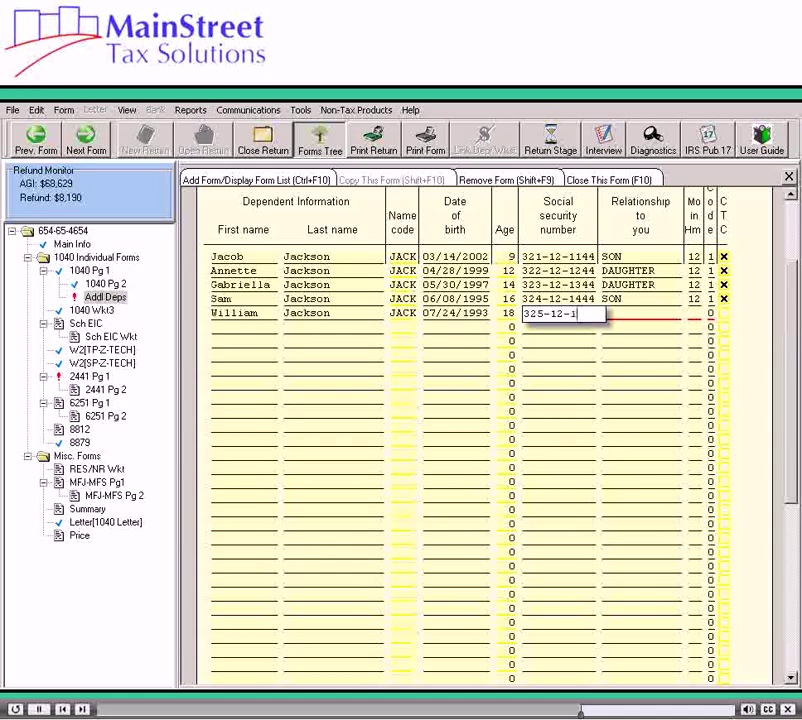
Set the fifth dependent's relationship to SON and return to Main Info.
{"action": "key", "text": "Tab"}
{"action": "type", "text": "s"}
{"action": "key", "text": "Tab"}
{"action": "key", "text": "Tab"}
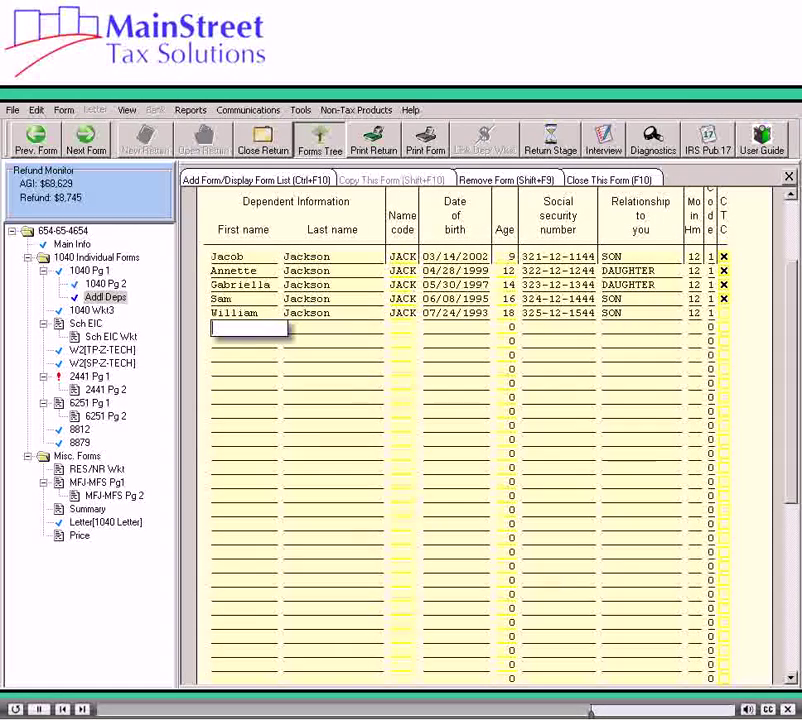
{"action": "key", "text": "Escape"}
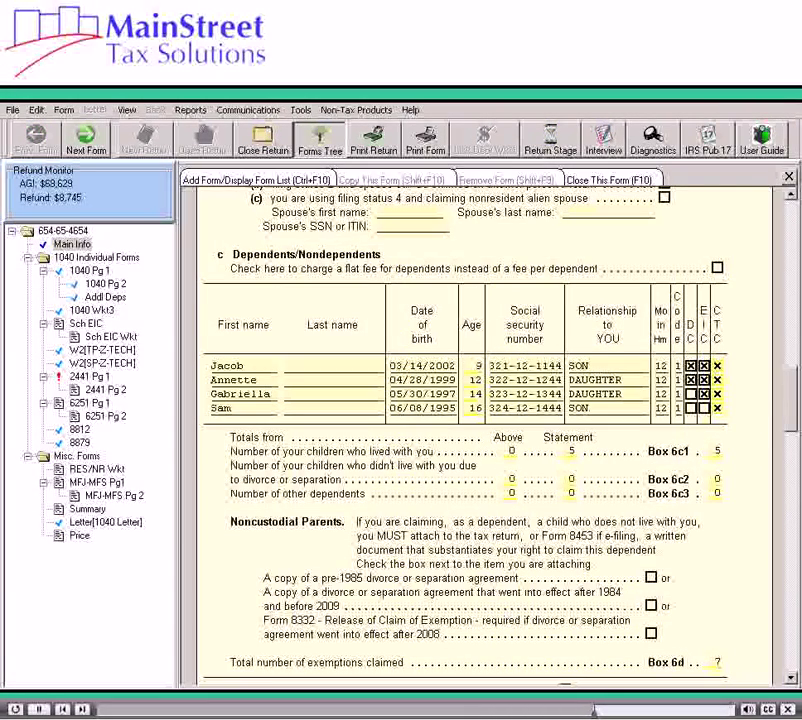